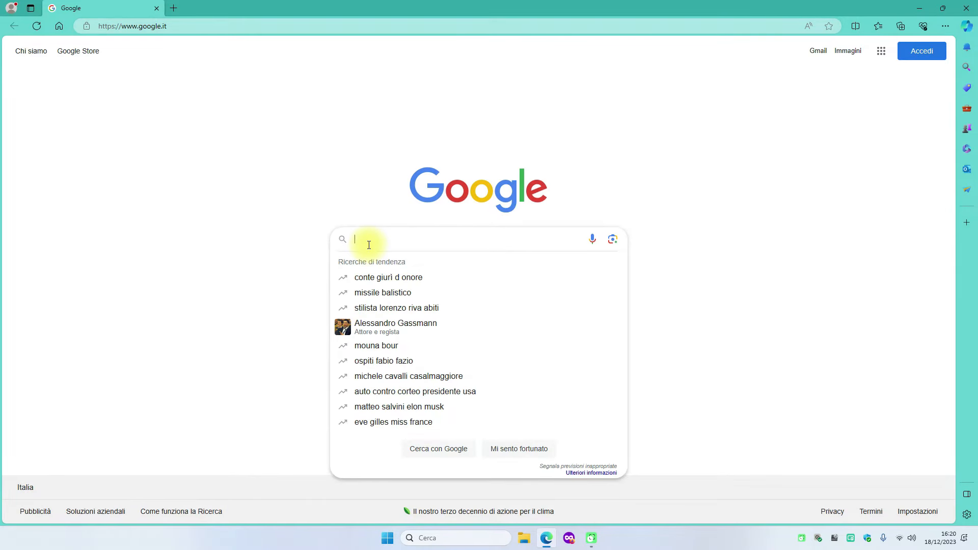
# Step: Search Google for privazer and open the download page on the PrivaZer site
pyautogui.write('priva')
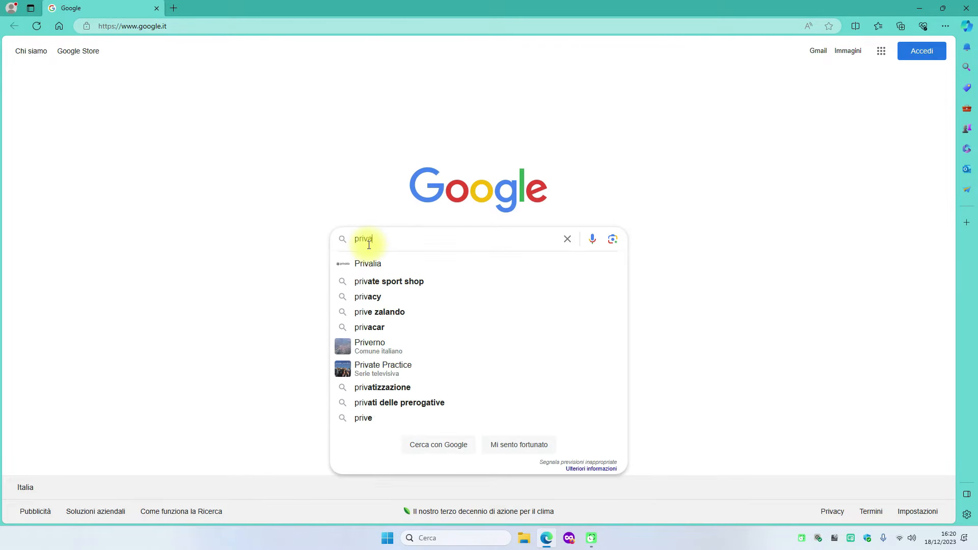
pyautogui.write('zer')
pyautogui.press('Return')
pyautogui.click(143, 138)
pyautogui.click(463, 182)
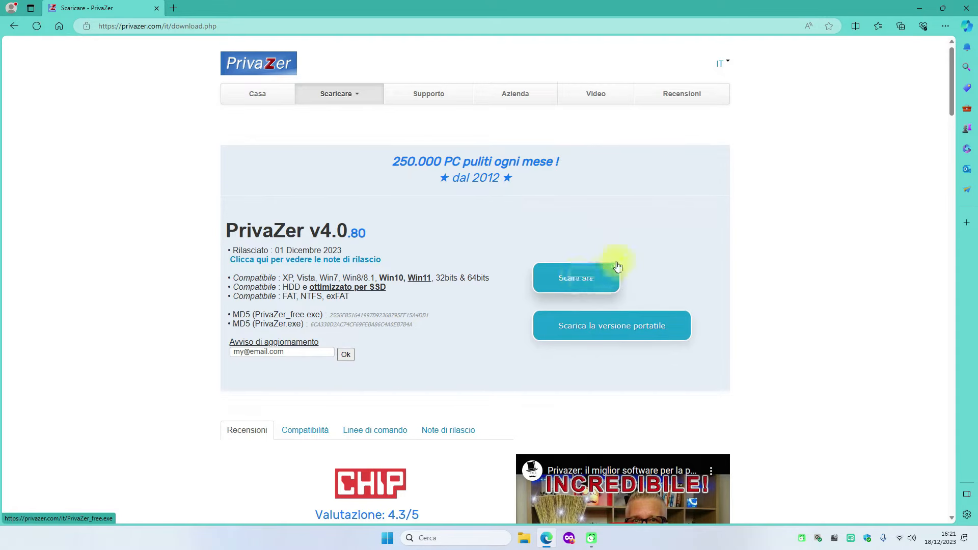
# Step: Download the free installer PrivaZer_free.exe and run it
pyautogui.click(578, 276)
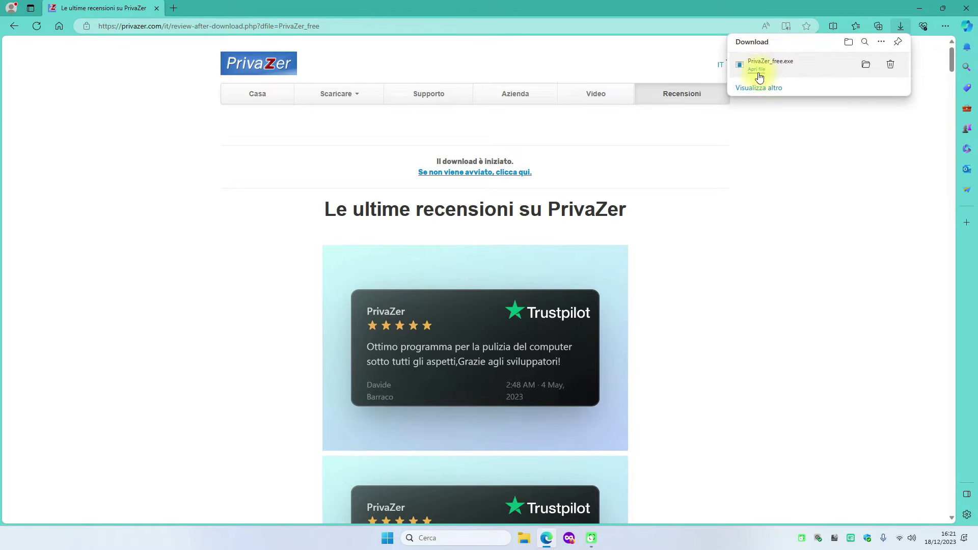
pyautogui.click(758, 72)
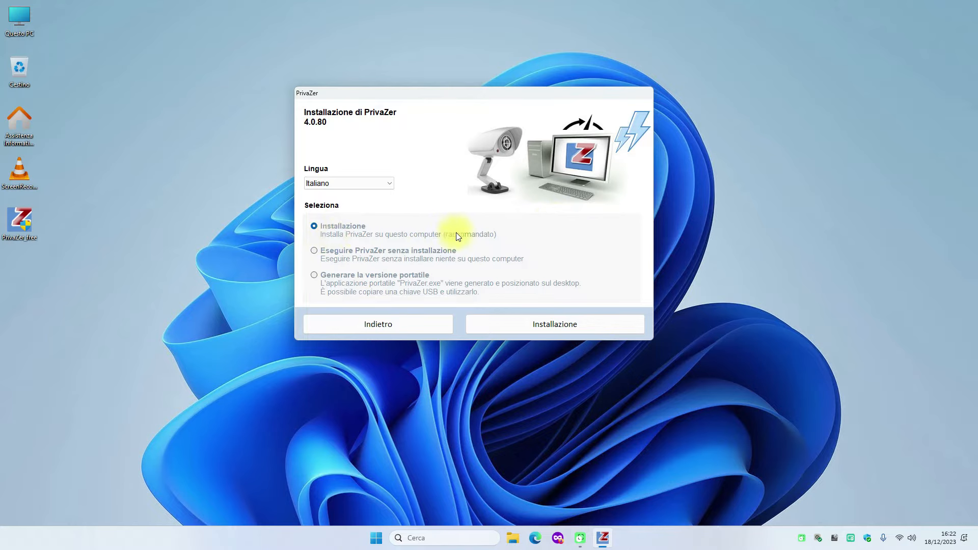
# Step: Install PrivaZer on this computer in C:\Program Files (x86)\PrivaZer\, accepting the licence terms
pyautogui.click(556, 327)
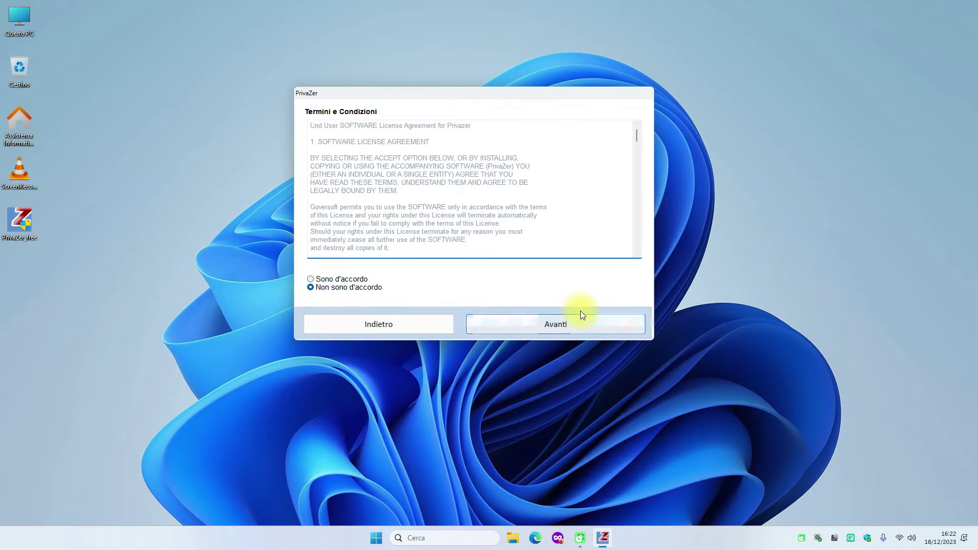
pyautogui.scroll(-10, 570, 161)
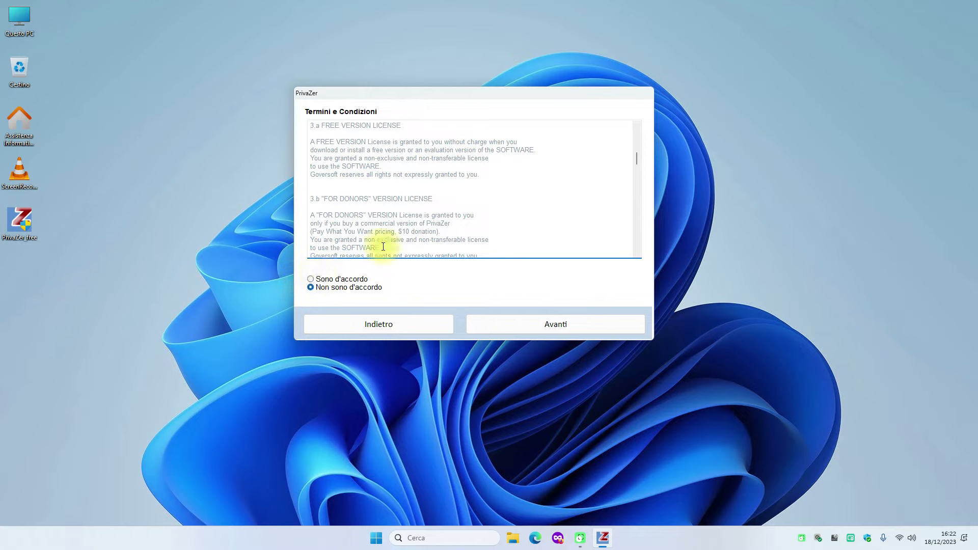
pyautogui.click(327, 277)
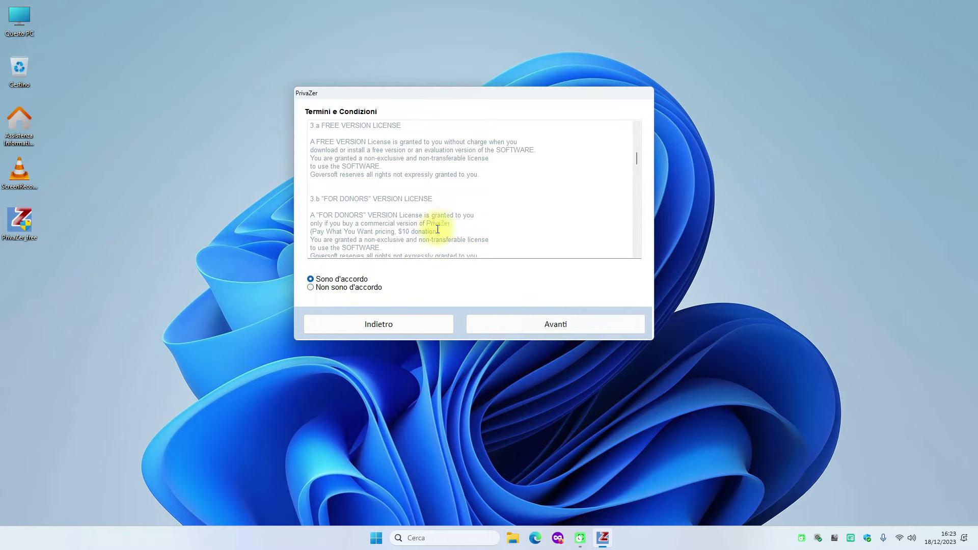
pyautogui.click(569, 336)
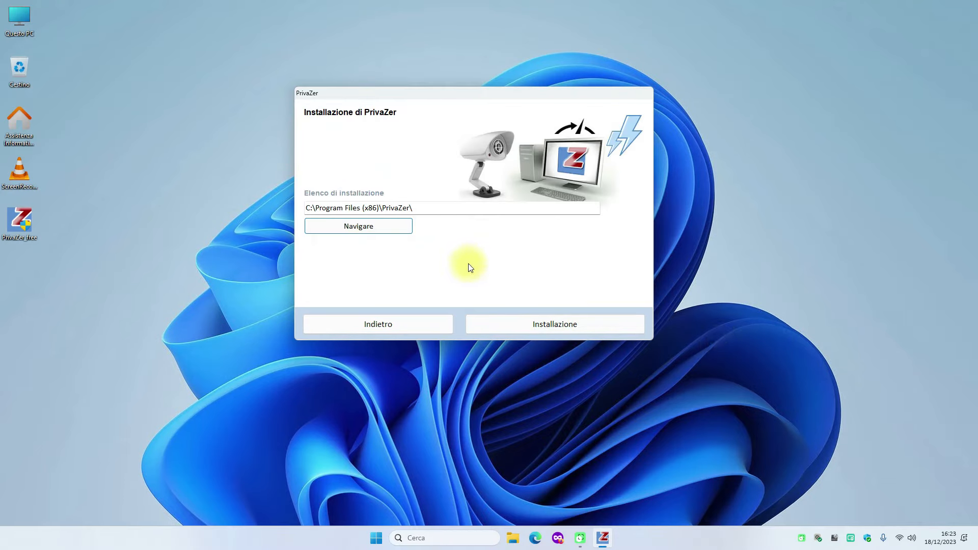
pyautogui.click(559, 332)
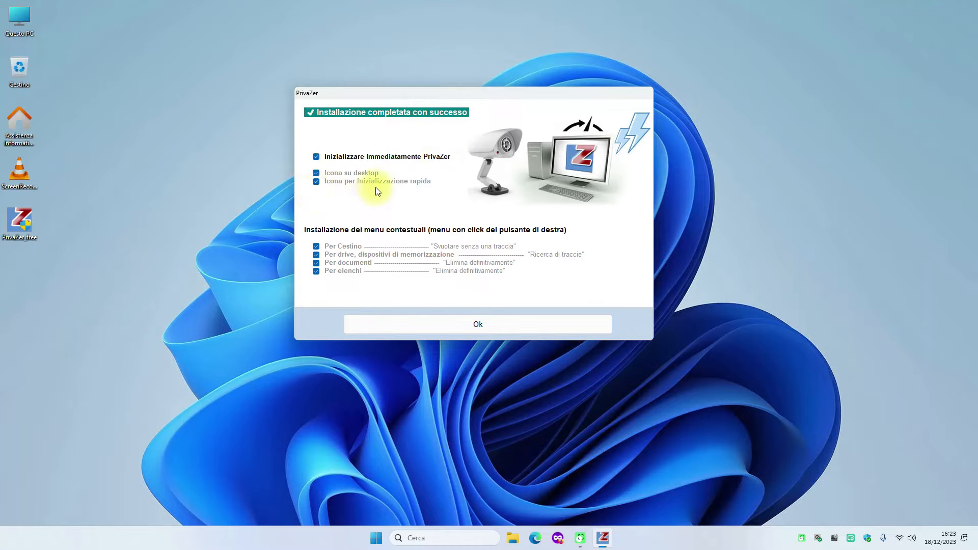
# Step: Disable the quick-launch icon and all four context menu entries, then finish setup with PrivaZer starting immediately
pyautogui.click(315, 182)
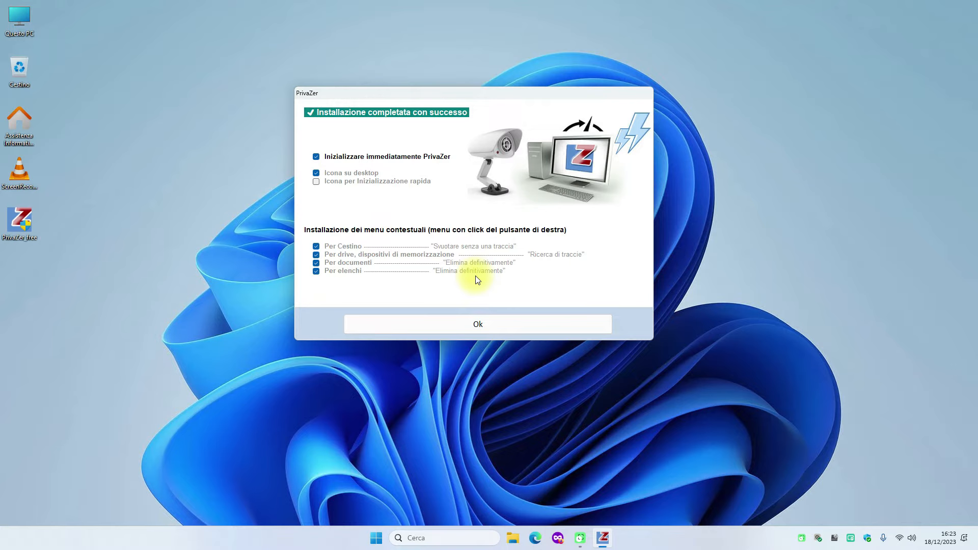
pyautogui.click(316, 246)
pyautogui.click(317, 256)
pyautogui.click(316, 264)
pyautogui.click(316, 272)
pyautogui.click(316, 264)
pyautogui.click(316, 272)
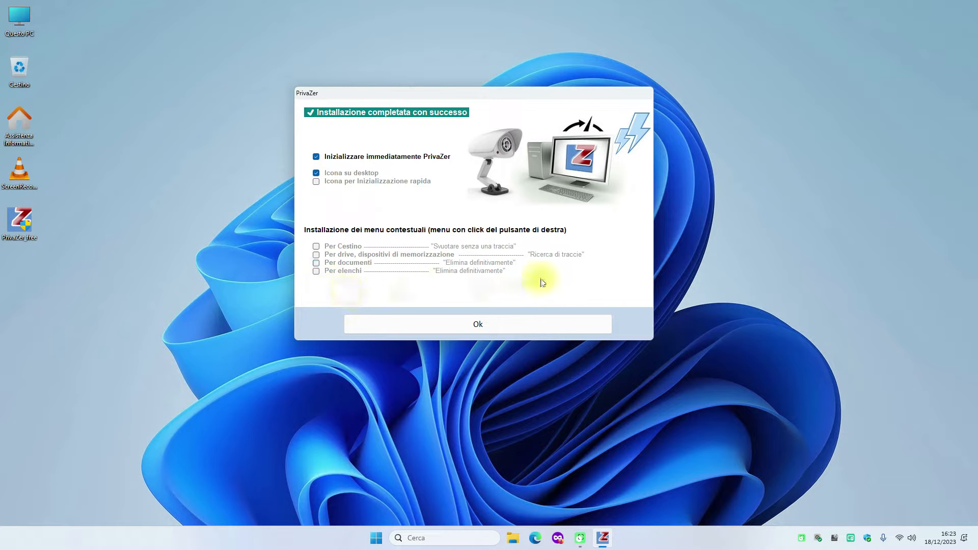
pyautogui.click(488, 331)
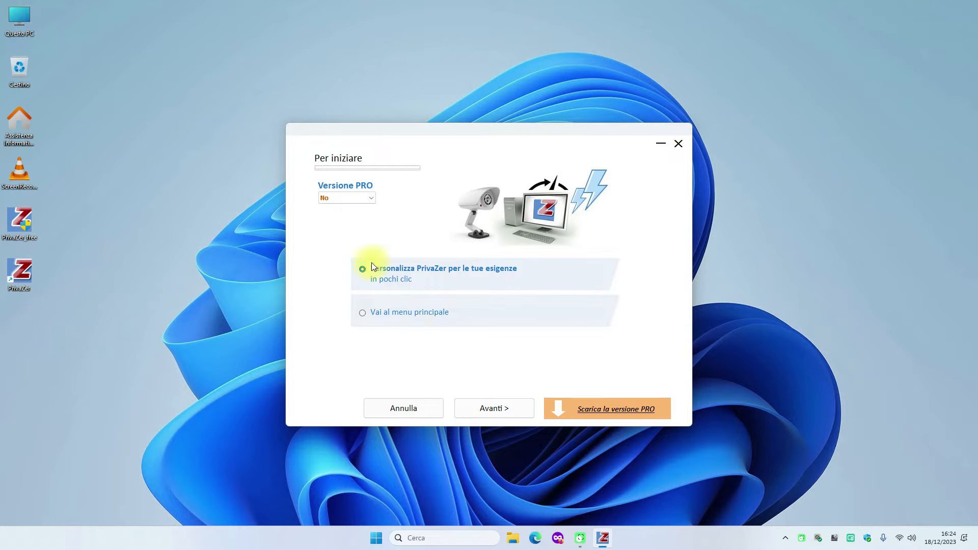
# Step: Move the PrivaZer_free installer to the Recycle Bin and place the PrivaZer shortcut in an empty area of the desktop
pyautogui.moveTo(33, 203)
pyautogui.mouseDown()
pyautogui.moveTo(105, 133)
pyautogui.moveTo(72, 87)
pyautogui.moveTo(18, 69)
pyautogui.mouseUp()
pyautogui.click(106, 183)
pyautogui.moveTo(19, 271); pyautogui.dragTo(168, 127)
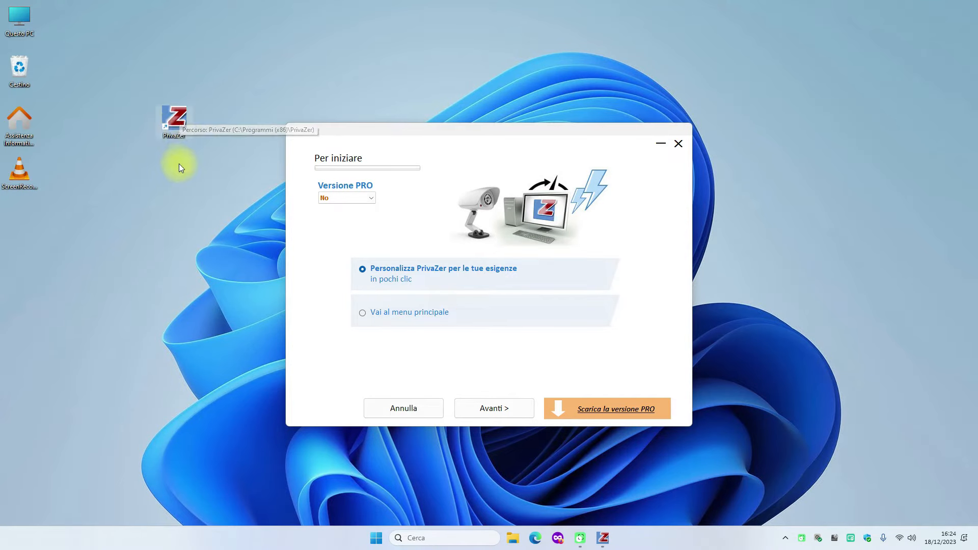
# Step: Start personalizing PrivaZer and set the computer user type to Utente esperto
pyautogui.moveTo(481, 132); pyautogui.dragTo(476, 71)
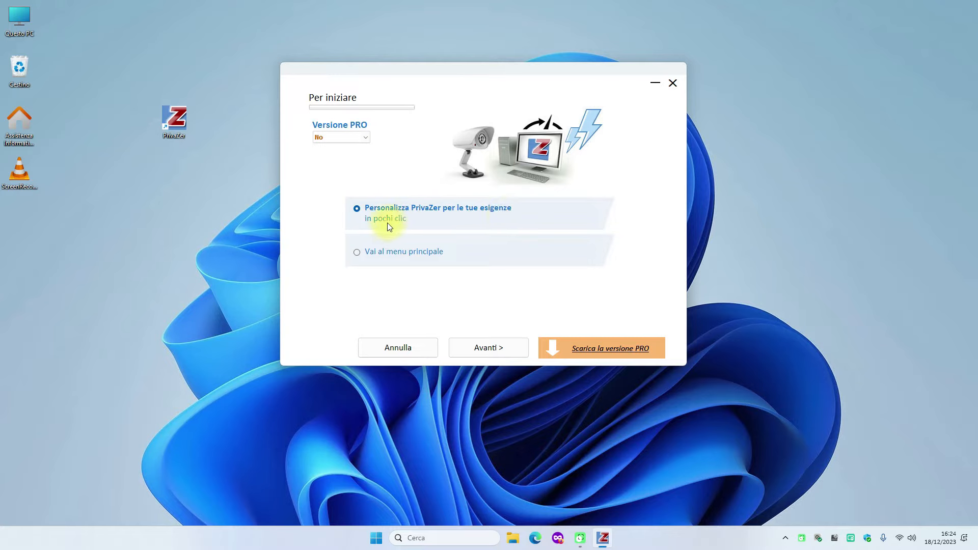
pyautogui.click(493, 351)
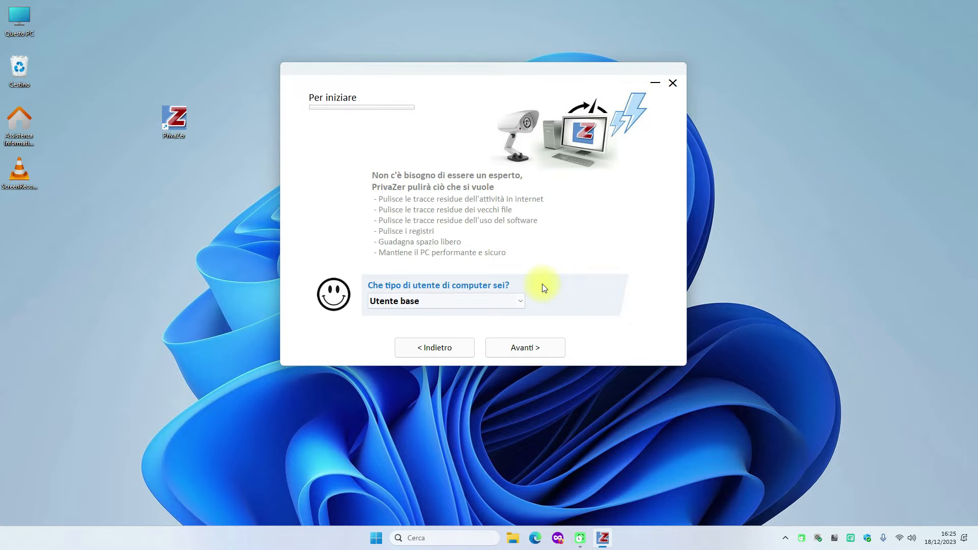
pyautogui.click(514, 303)
pyautogui.click(505, 328)
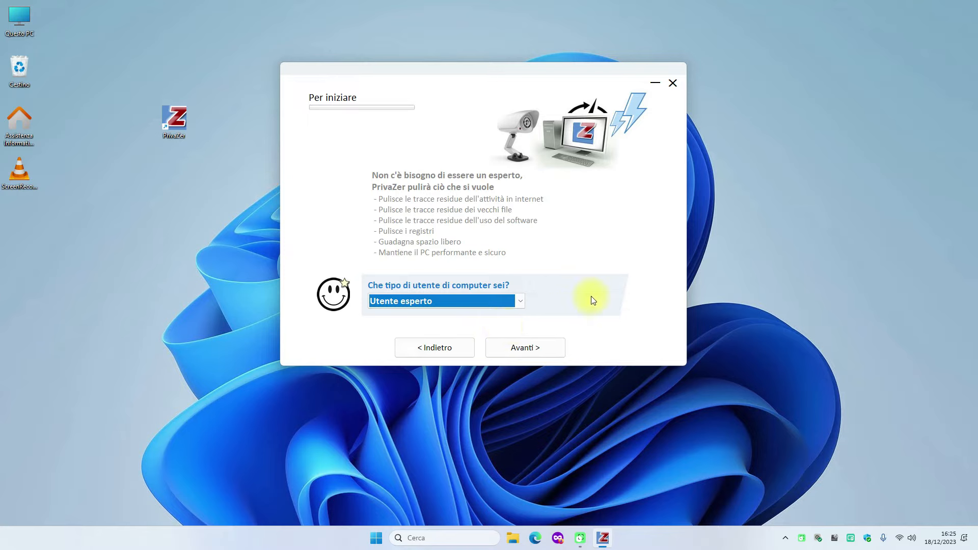
pyautogui.click(522, 357)
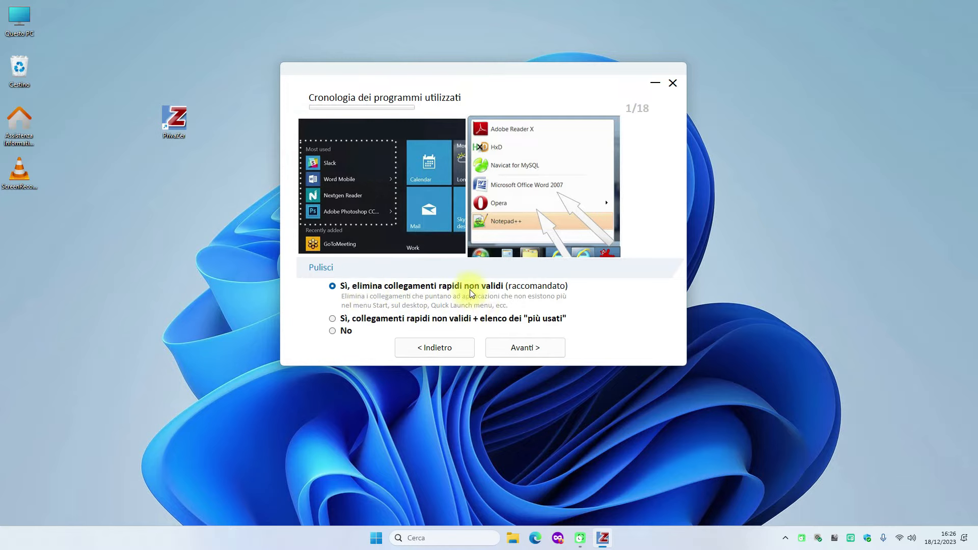
# Step: Choose to delete invalid shortcuts, empty the Recycle Bin at every cleanup and remove the Office history
pyautogui.click(526, 348)
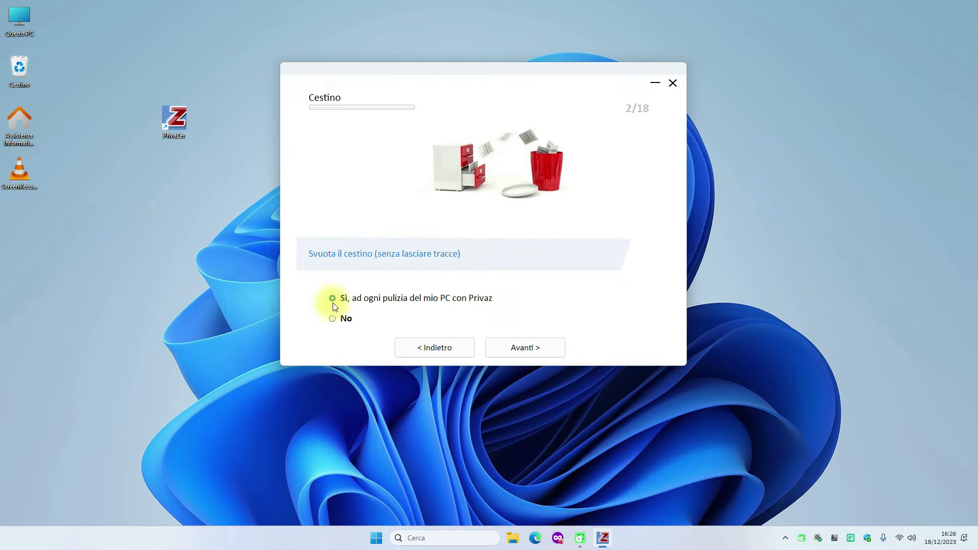
pyautogui.click(534, 345)
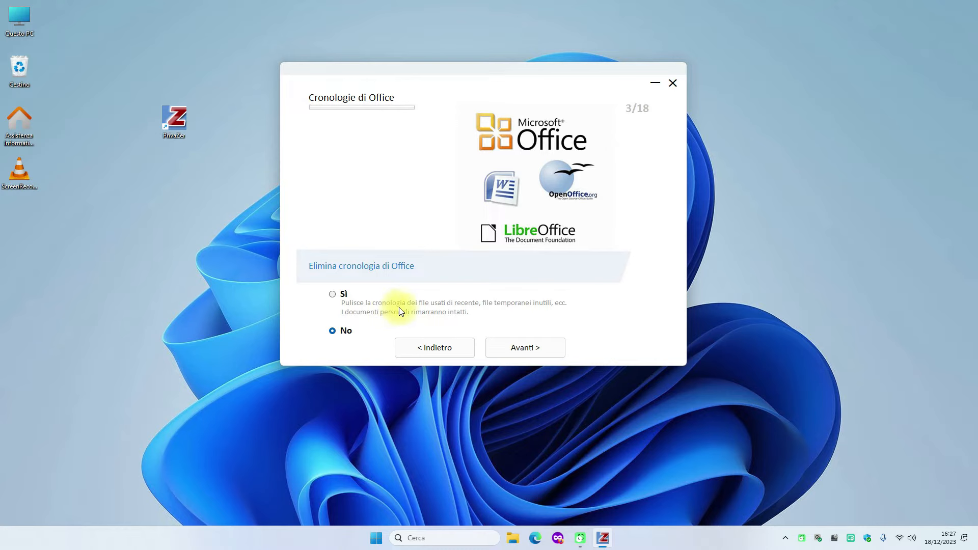
pyautogui.click(333, 295)
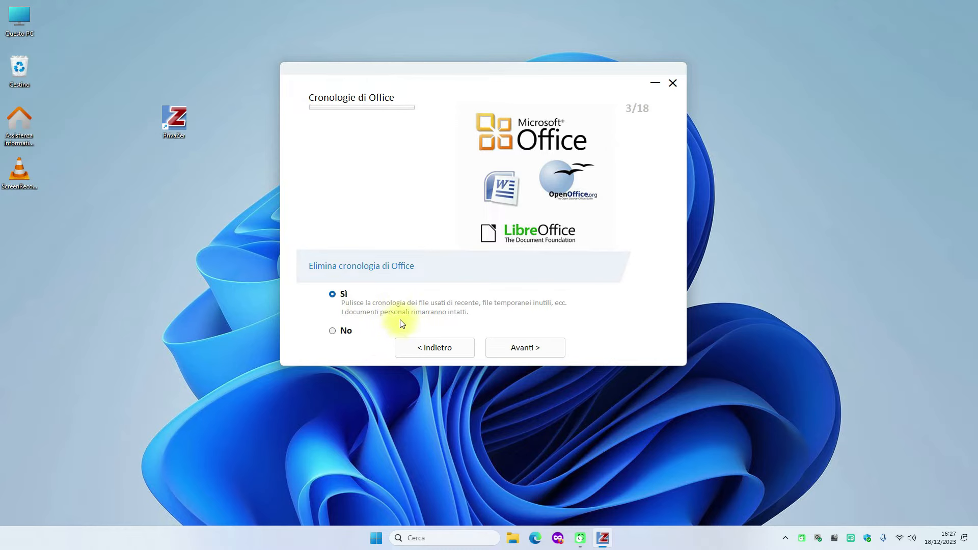
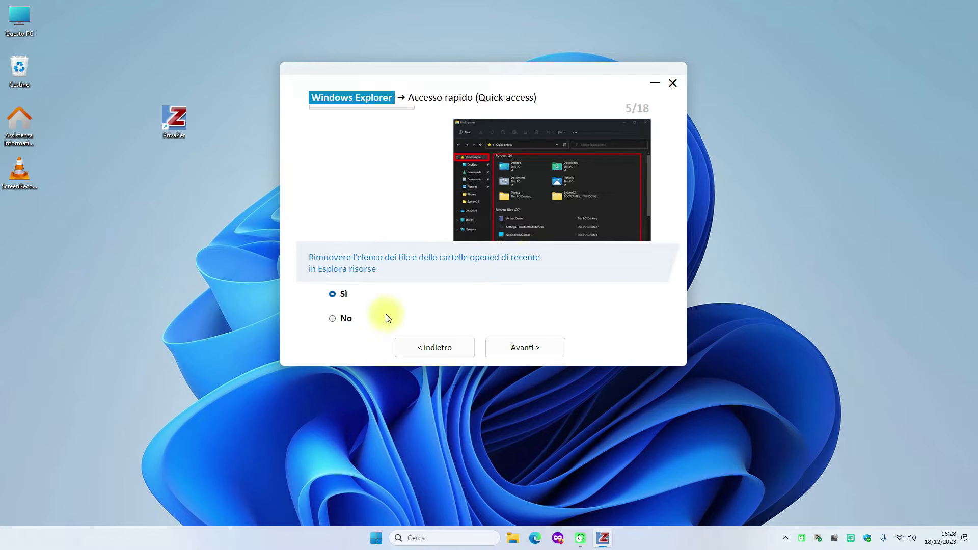
# Step: Accept removal of the Windows Explorer recent files list and the image thumbnail cache
pyautogui.click(527, 349)
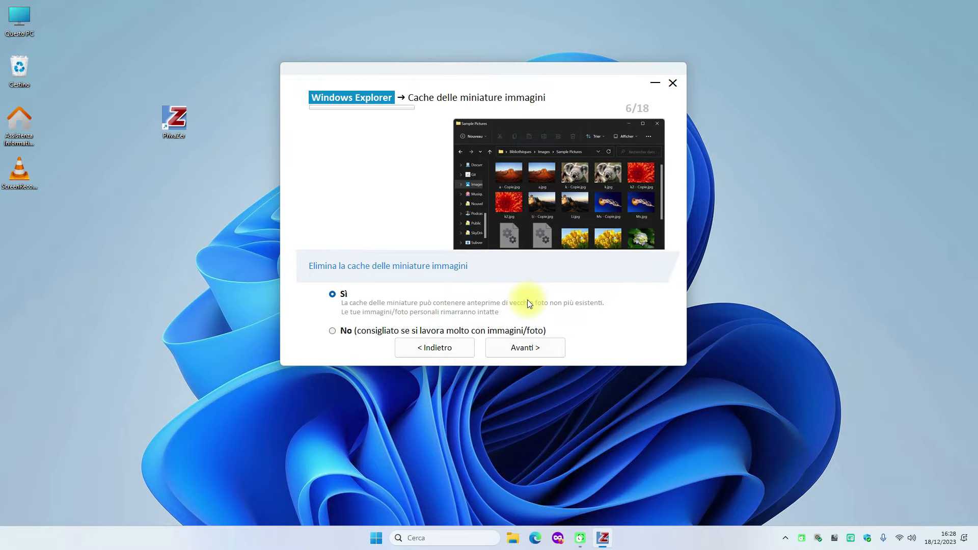
pyautogui.click(532, 346)
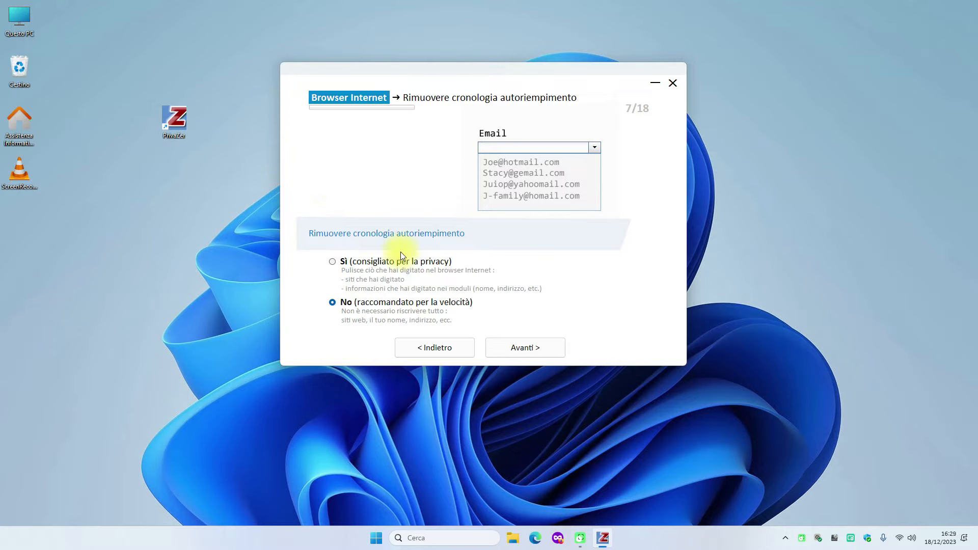
# Step: Choose Sì for removing the browser autofill history and the website thumbnails
pyautogui.click(333, 262)
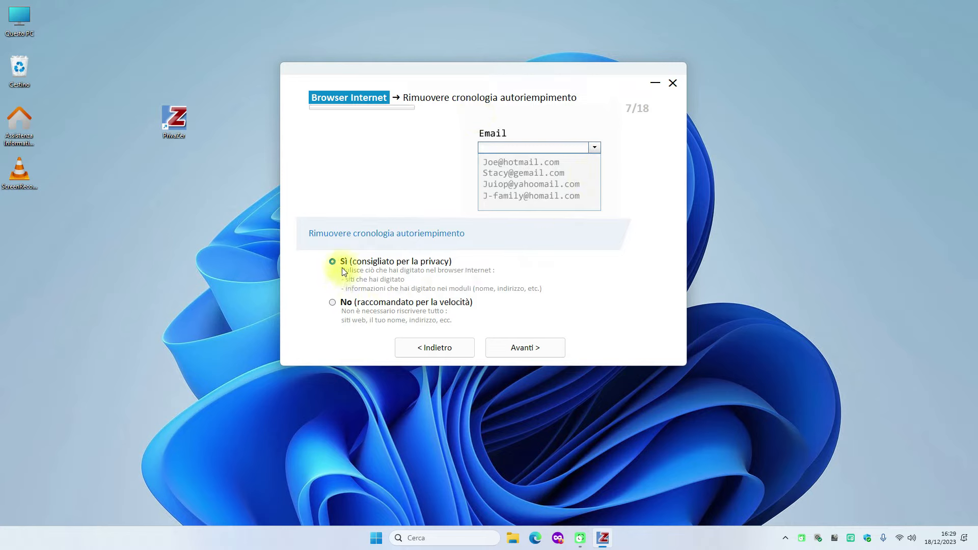
pyautogui.click(526, 349)
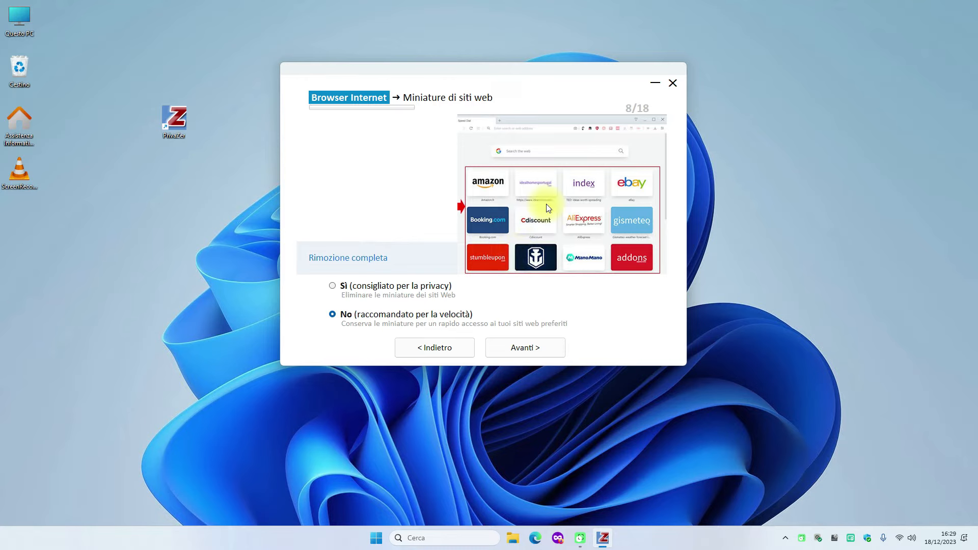
pyautogui.click(333, 287)
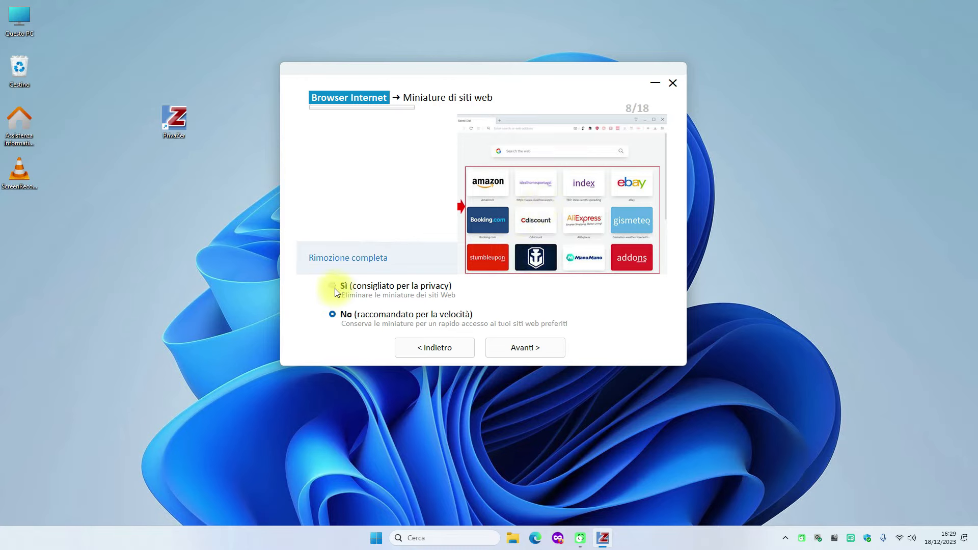
pyautogui.click(535, 349)
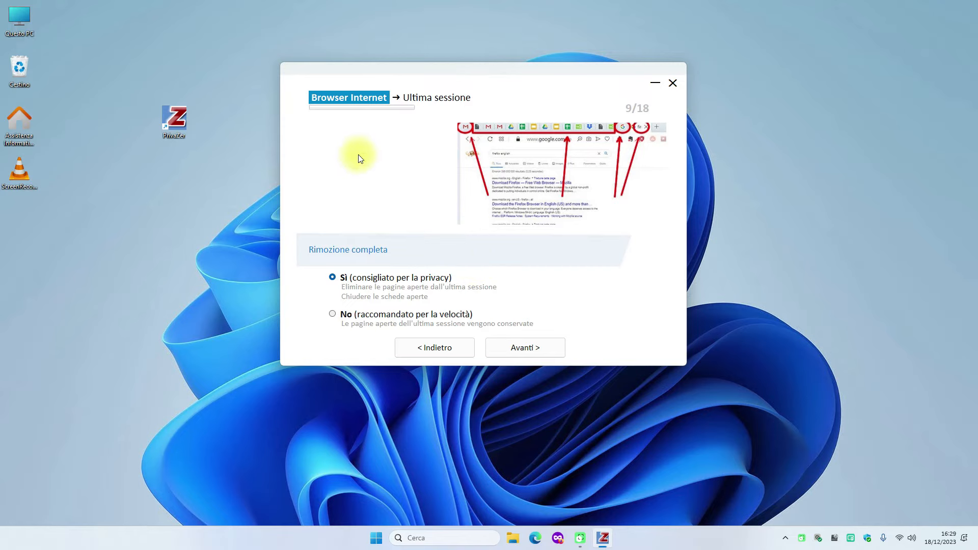
# Step: Accept removal of the browser's last session and choose to remove all cookies
pyautogui.click(526, 348)
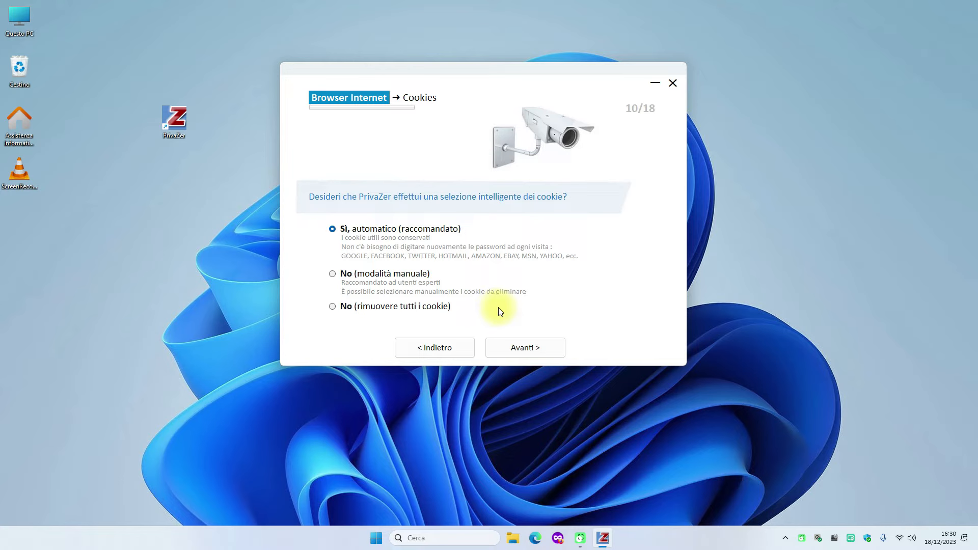
pyautogui.click(366, 307)
pyautogui.click(516, 349)
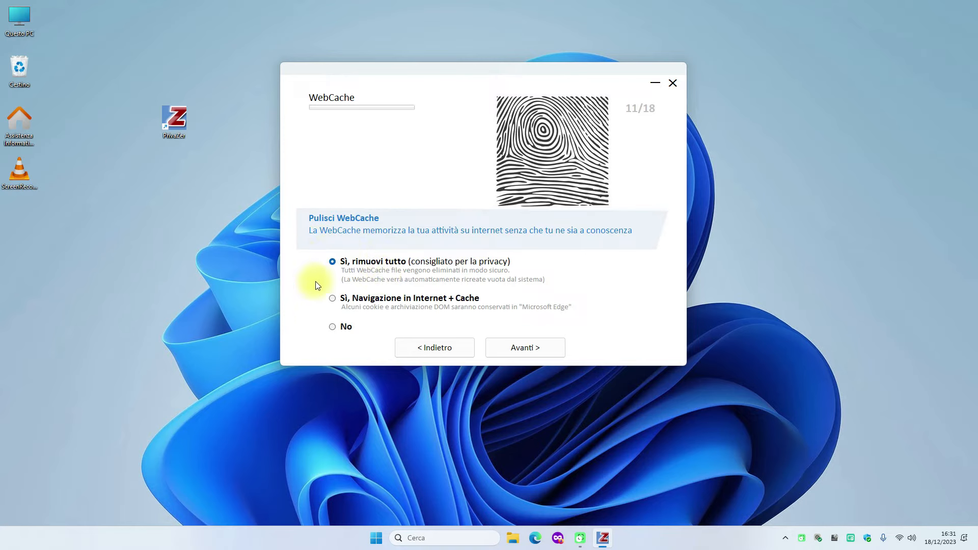
# Step: Accept full WebCache removal, cleaning of ShellBags traces of deleted directories, and complete SRUM removal
pyautogui.click(541, 348)
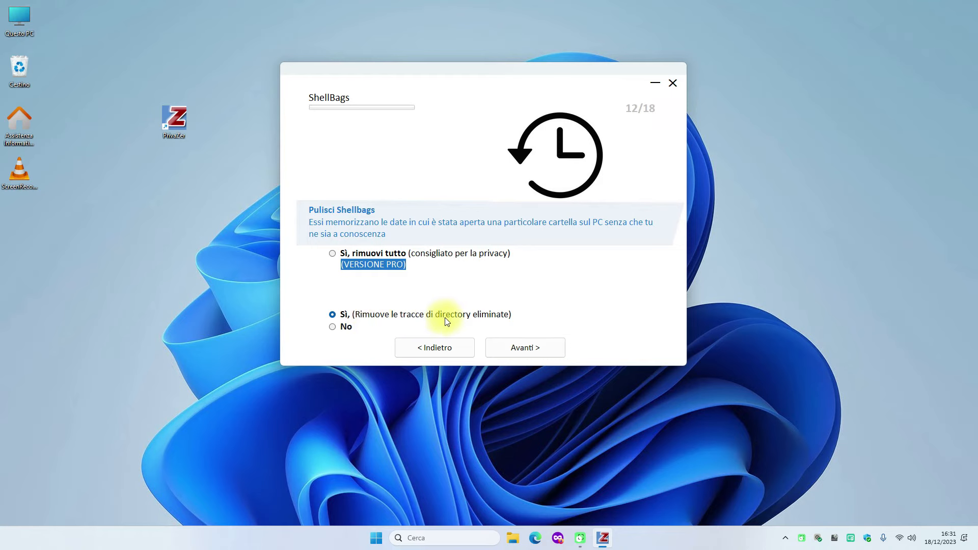
pyautogui.click(548, 354)
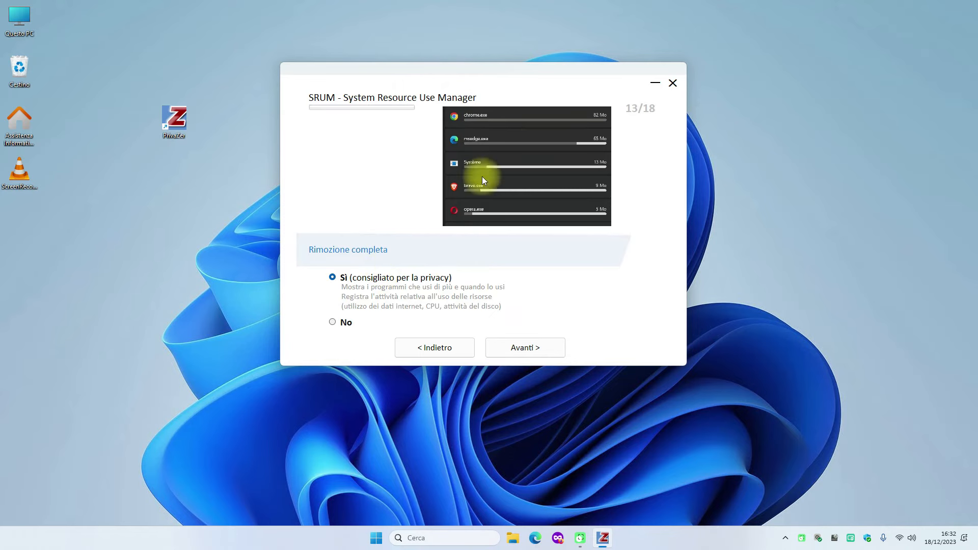
pyautogui.click(533, 356)
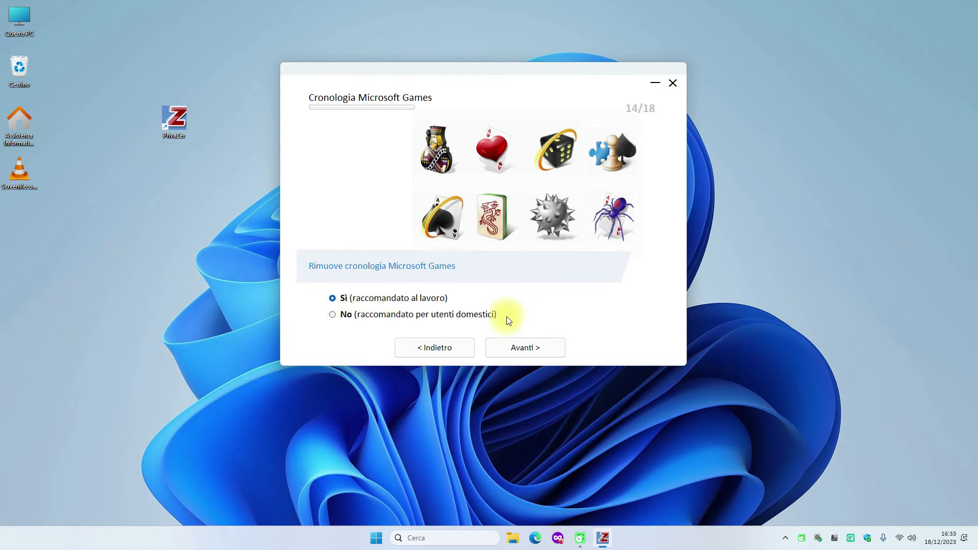
# Step: Accept removal of the Microsoft Games history, the previous Windows installation and unneeded Windows Update files
pyautogui.click(525, 348)
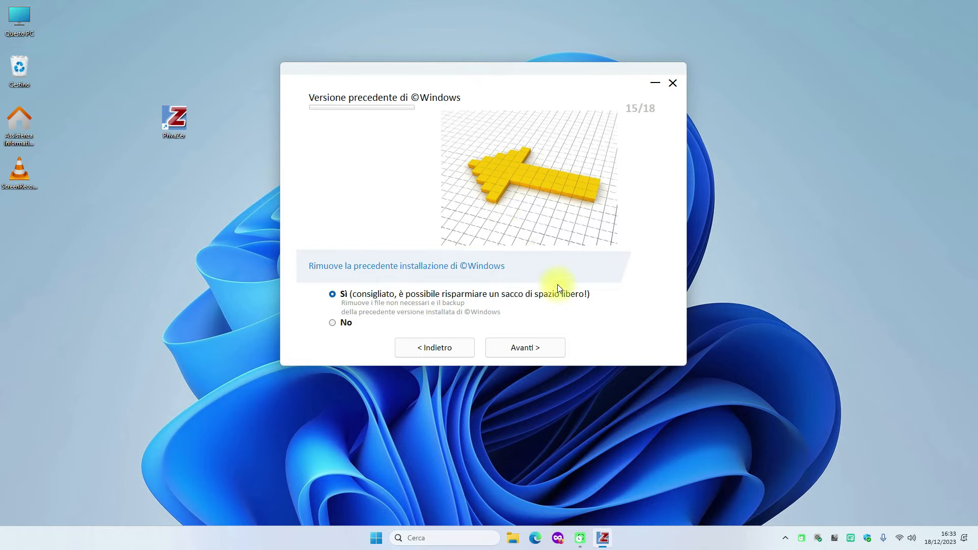
pyautogui.click(531, 355)
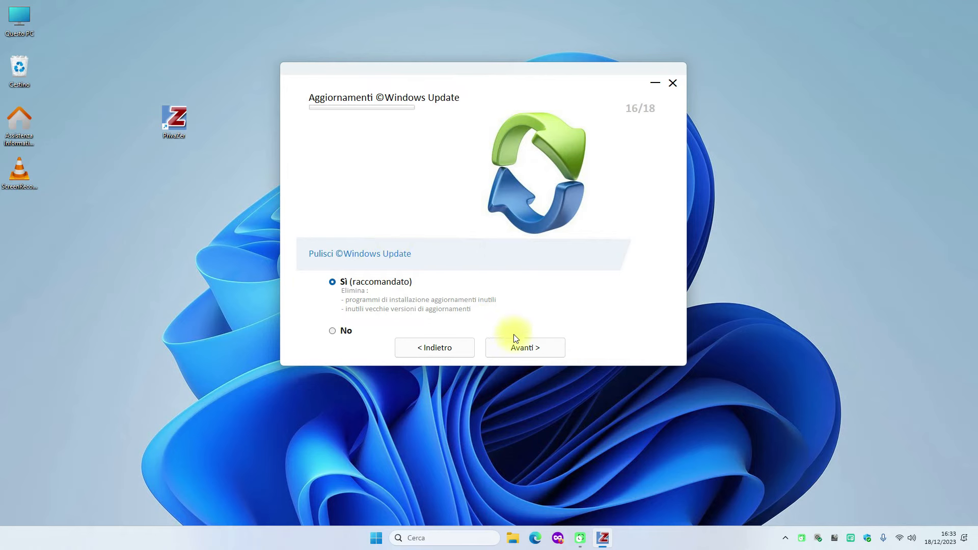
pyautogui.click(524, 343)
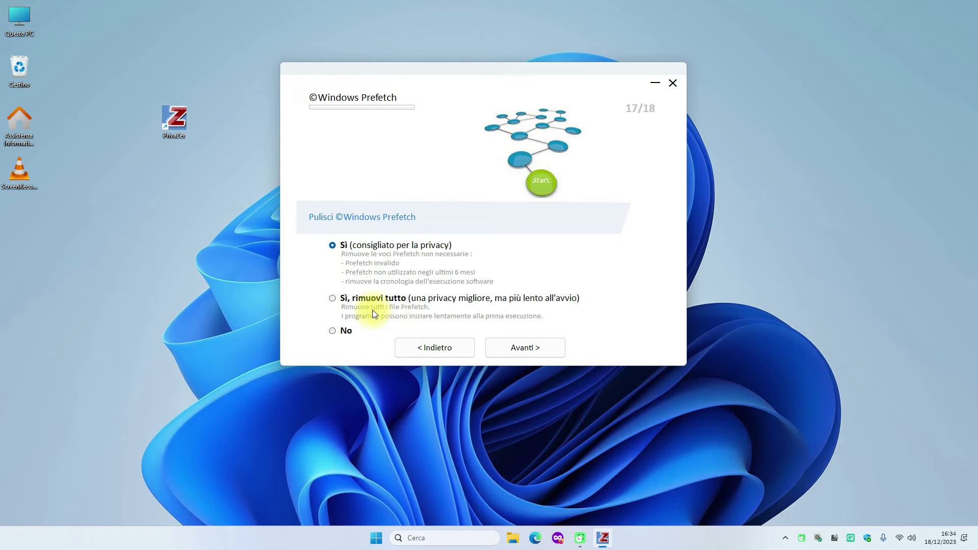
# Step: Choose to remove all Windows Prefetch files, accept disabling PC hibernation, and save the wizard's choices
pyautogui.click(332, 301)
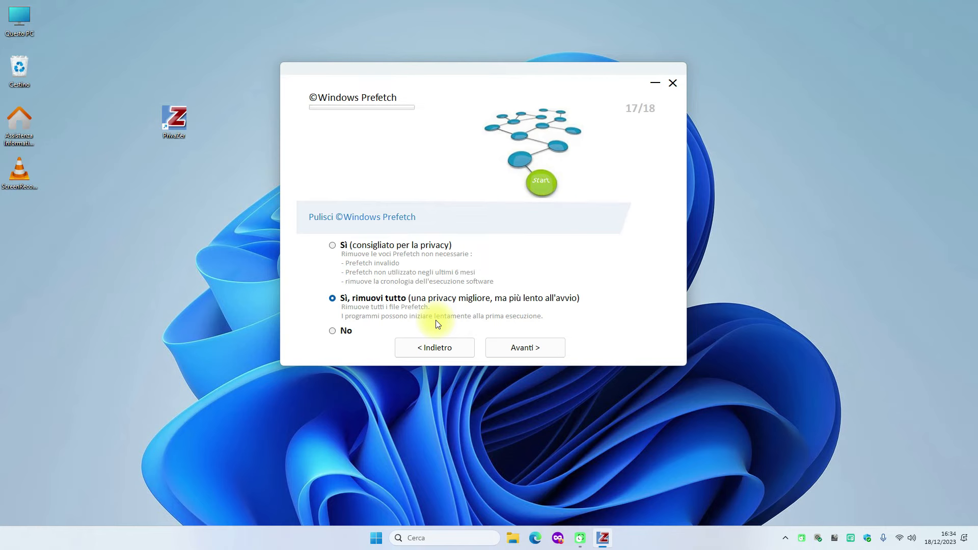
pyautogui.click(524, 348)
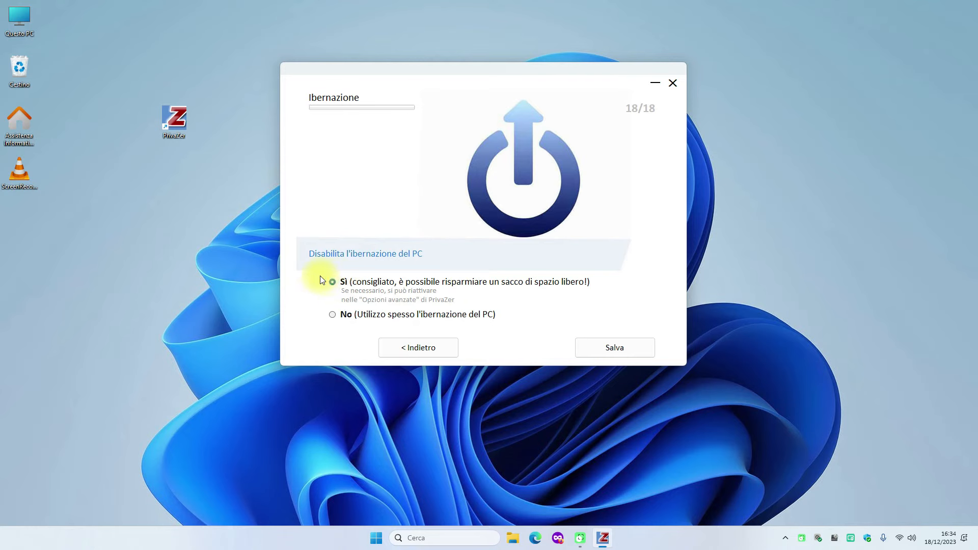
pyautogui.click(630, 346)
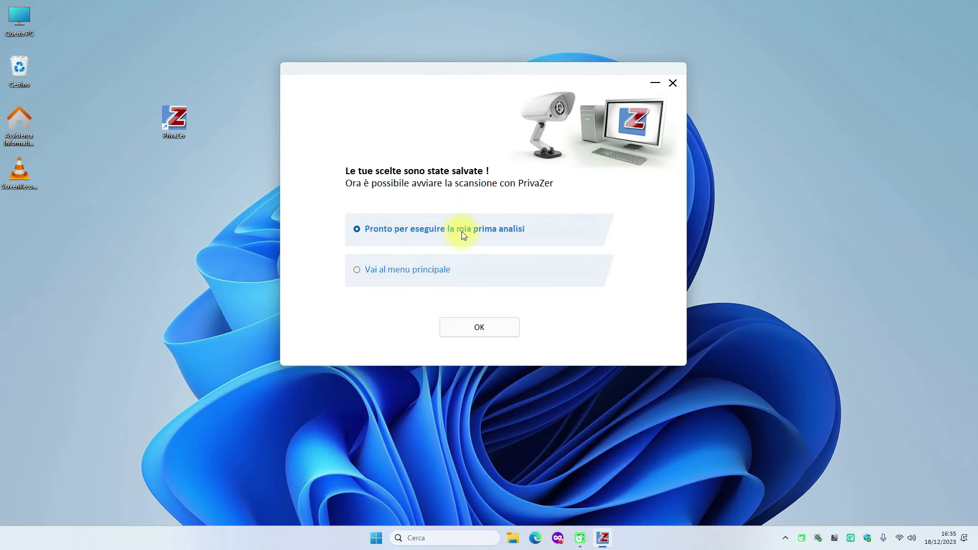
# Step: Proceed to the first analysis and scan drive Acer (C:) with all scan categories selected
pyautogui.click(478, 326)
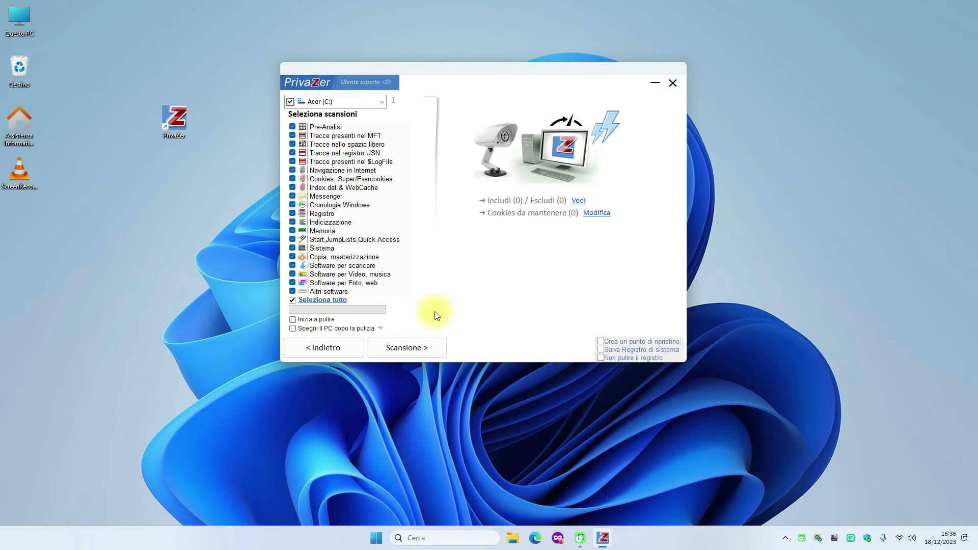
pyautogui.click(408, 346)
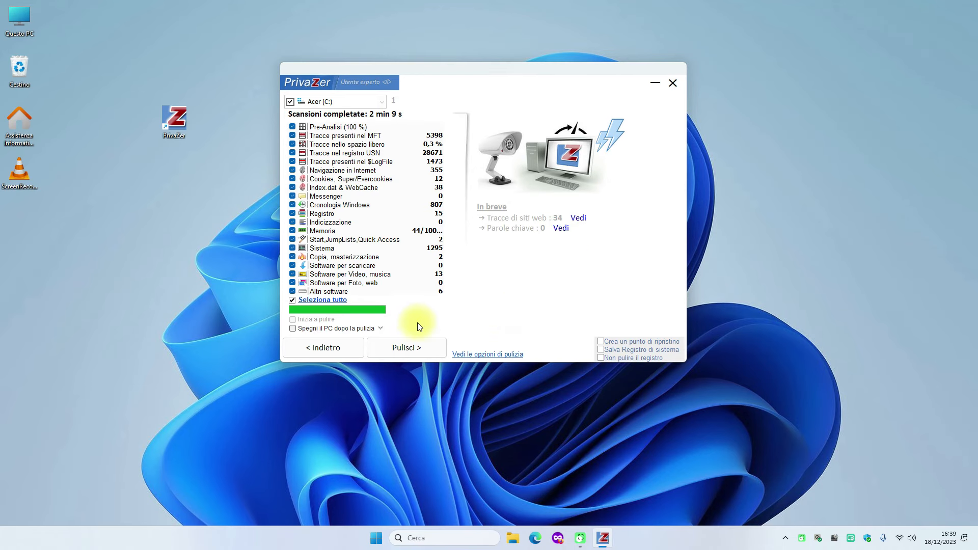
# Step: Start a Pulizia normale cleaning of drive C:, agree to create a restore point, and dismiss the first-cleaning notice
pyautogui.click(411, 348)
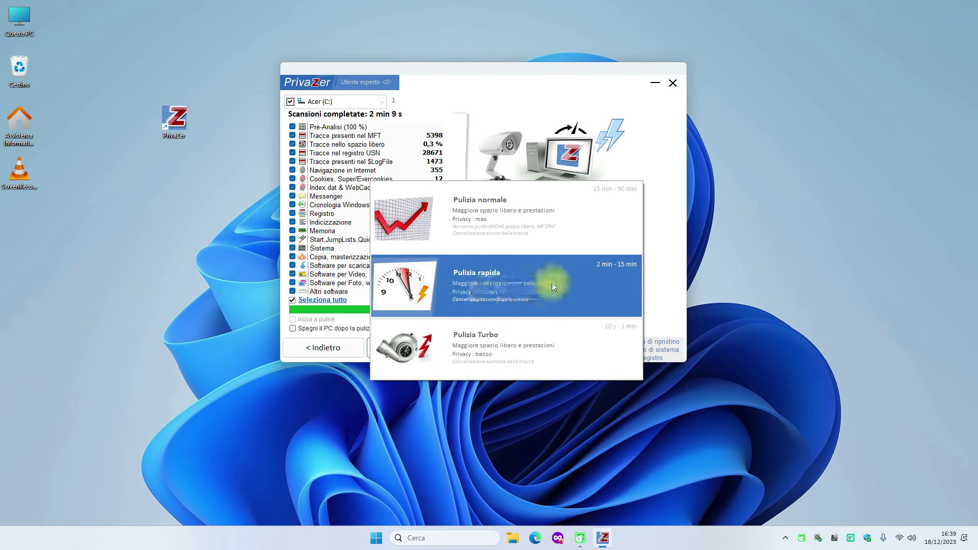
pyautogui.click(506, 218)
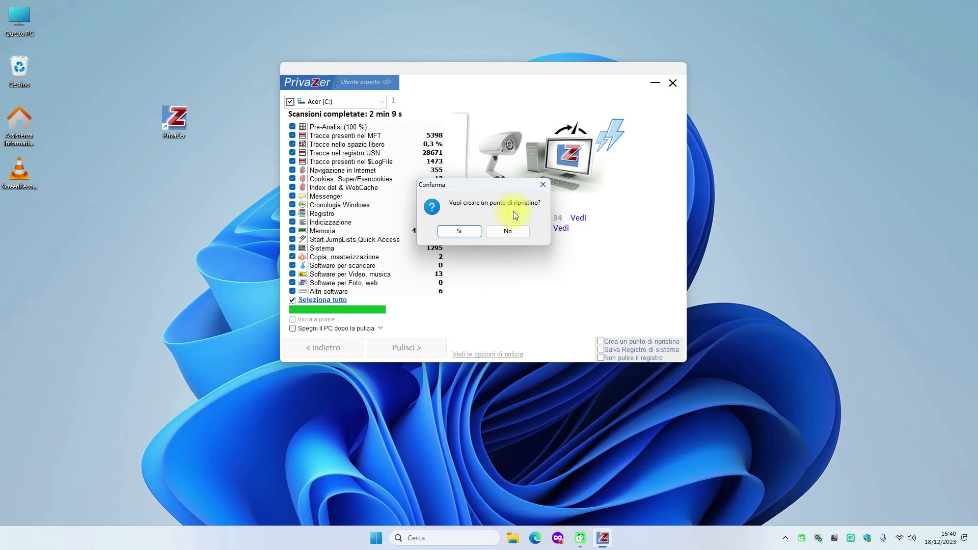
pyautogui.click(459, 230)
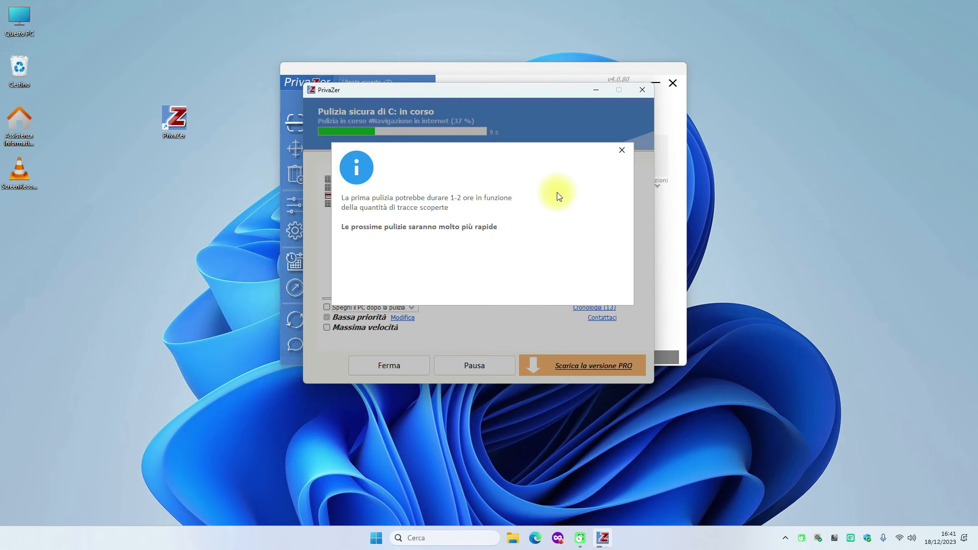
pyautogui.click(622, 150)
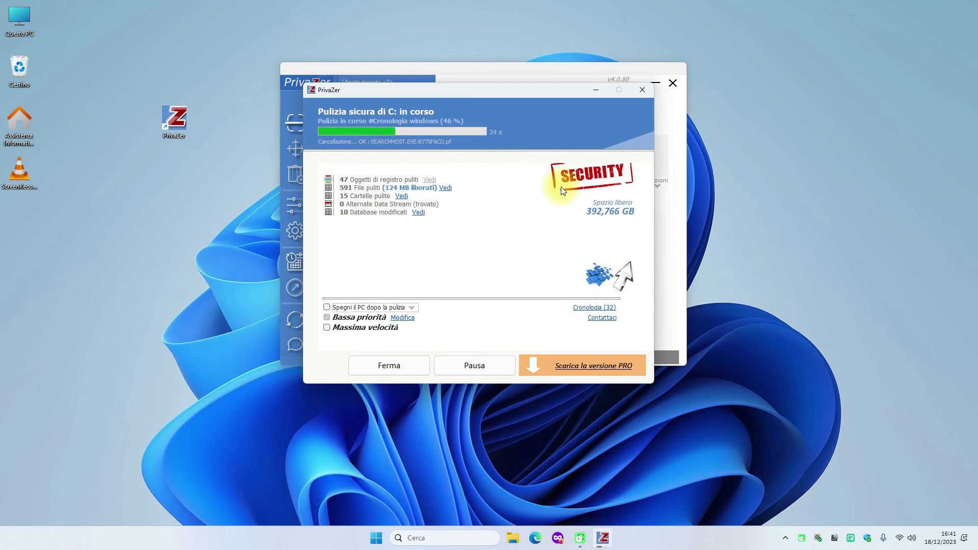